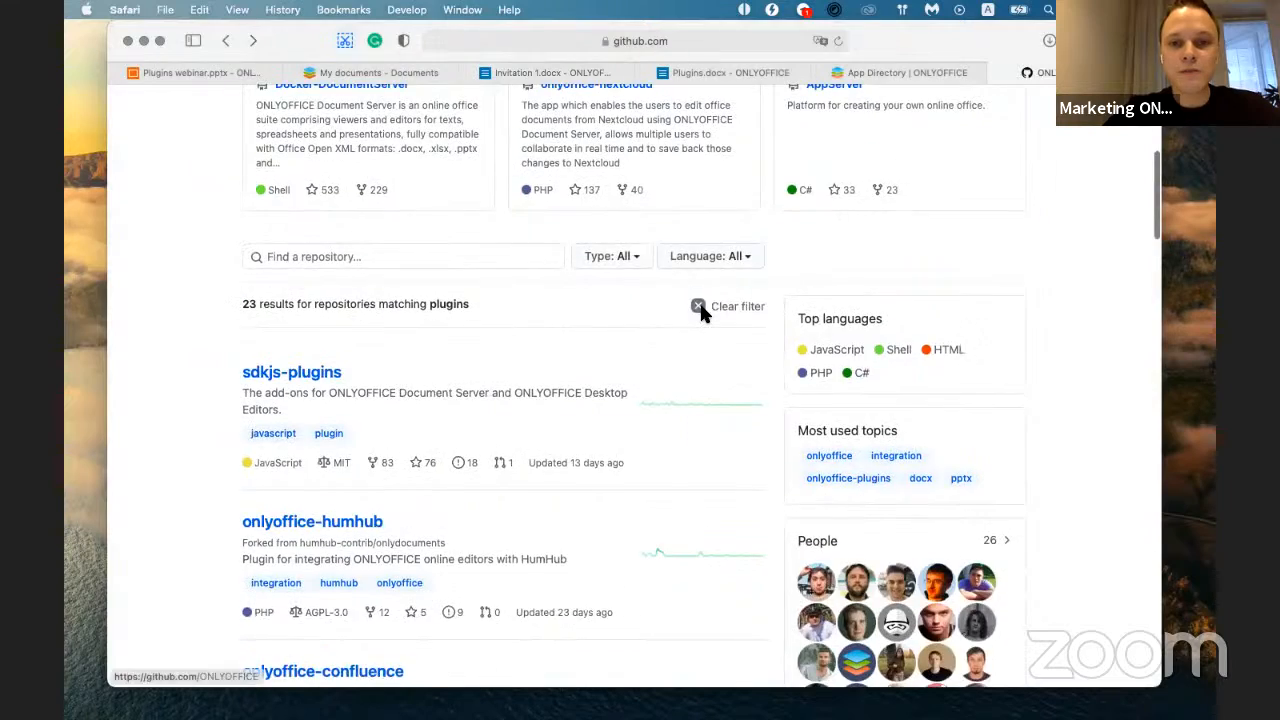
# - Open the plugin-wordscounter repository from the plugins search results and download its source as a ZIP
pyautogui.scroll(-8, 673, 372)
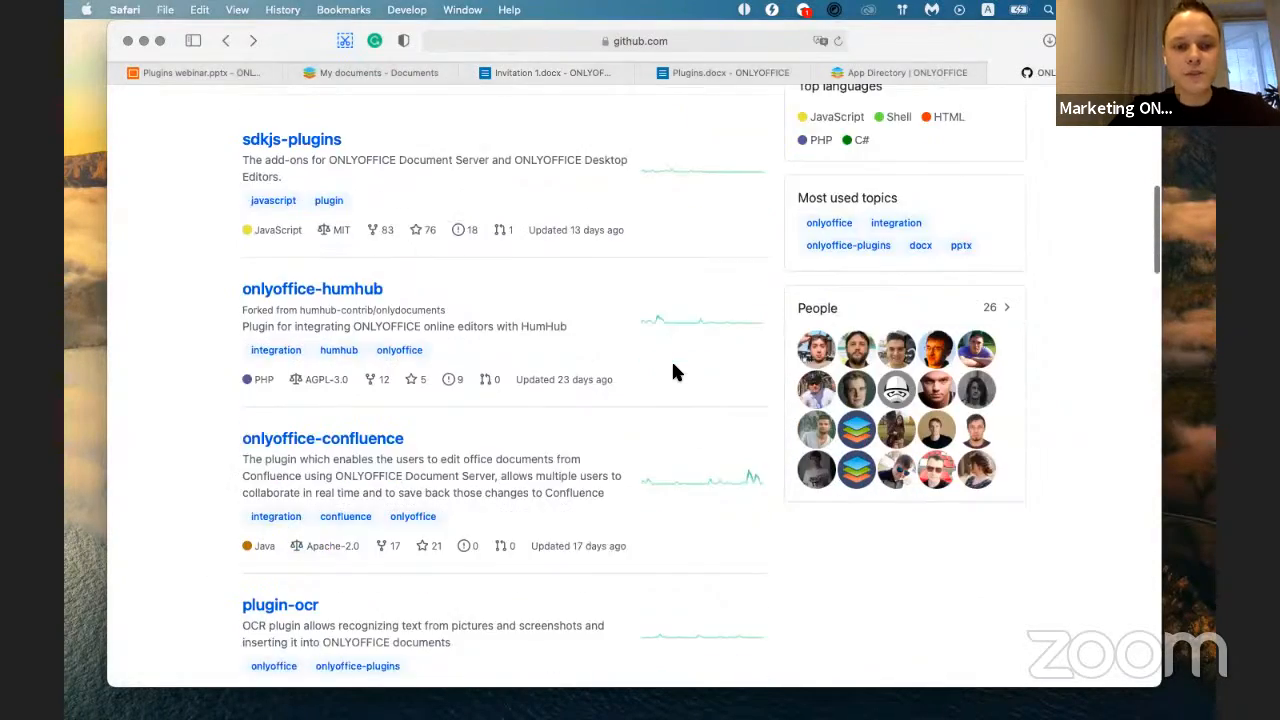
pyautogui.scroll(-10, 673, 372)
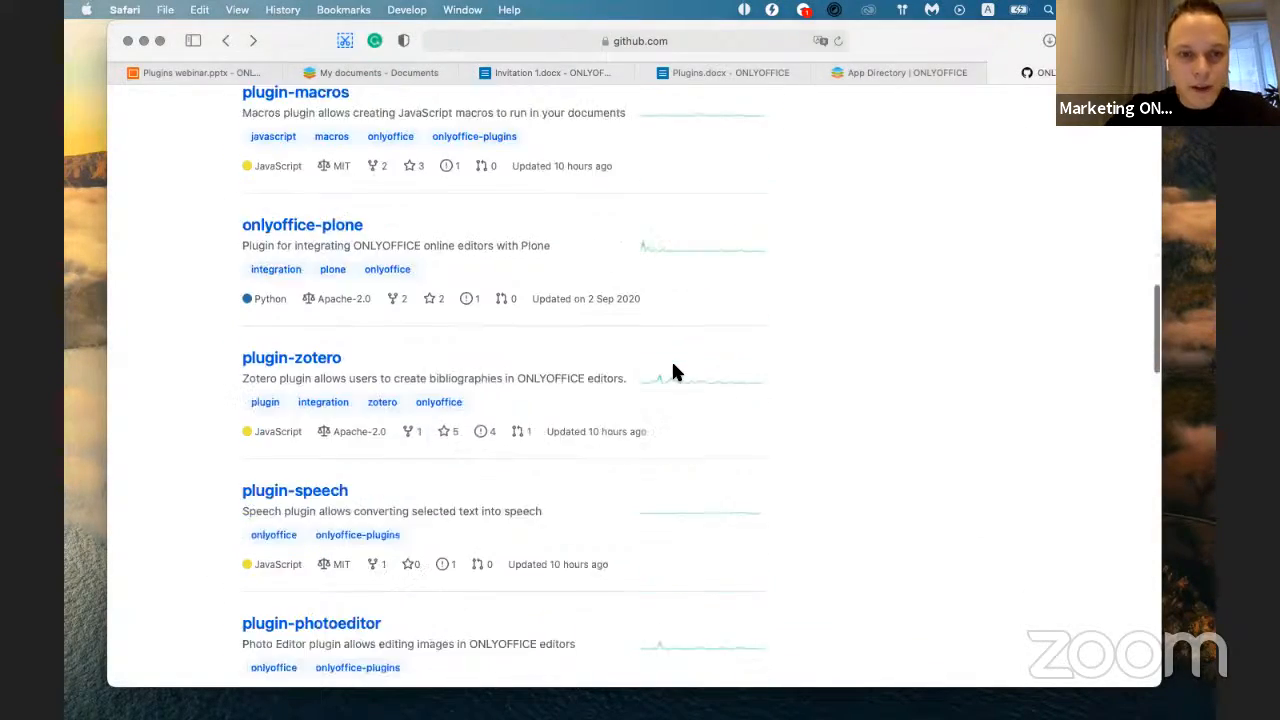
pyautogui.scroll(-7, 673, 372)
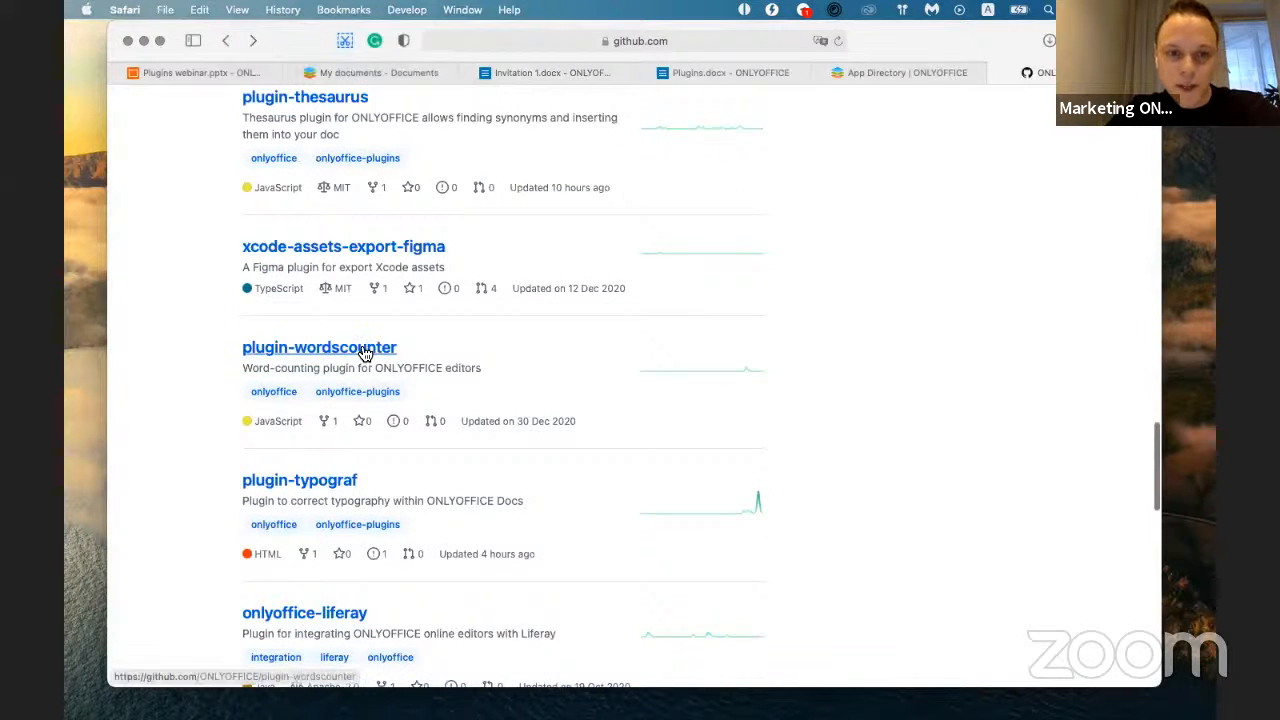
pyautogui.click(362, 350)
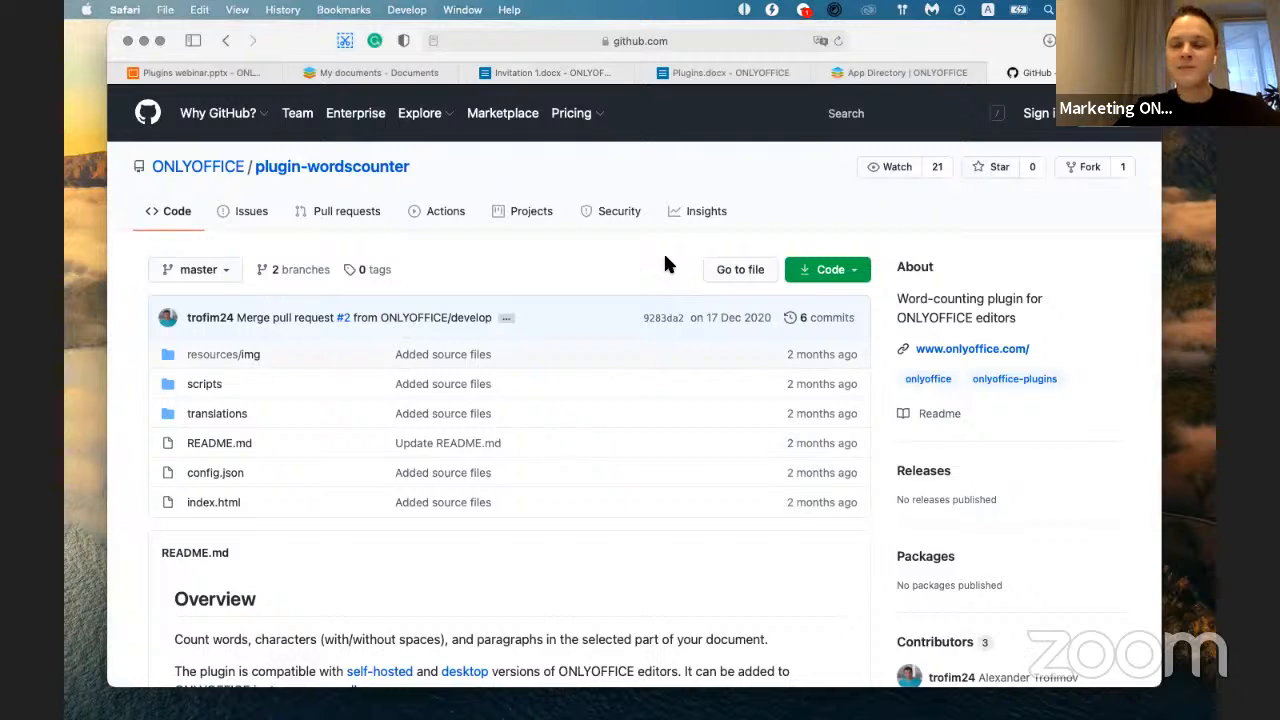
pyautogui.click(860, 275)
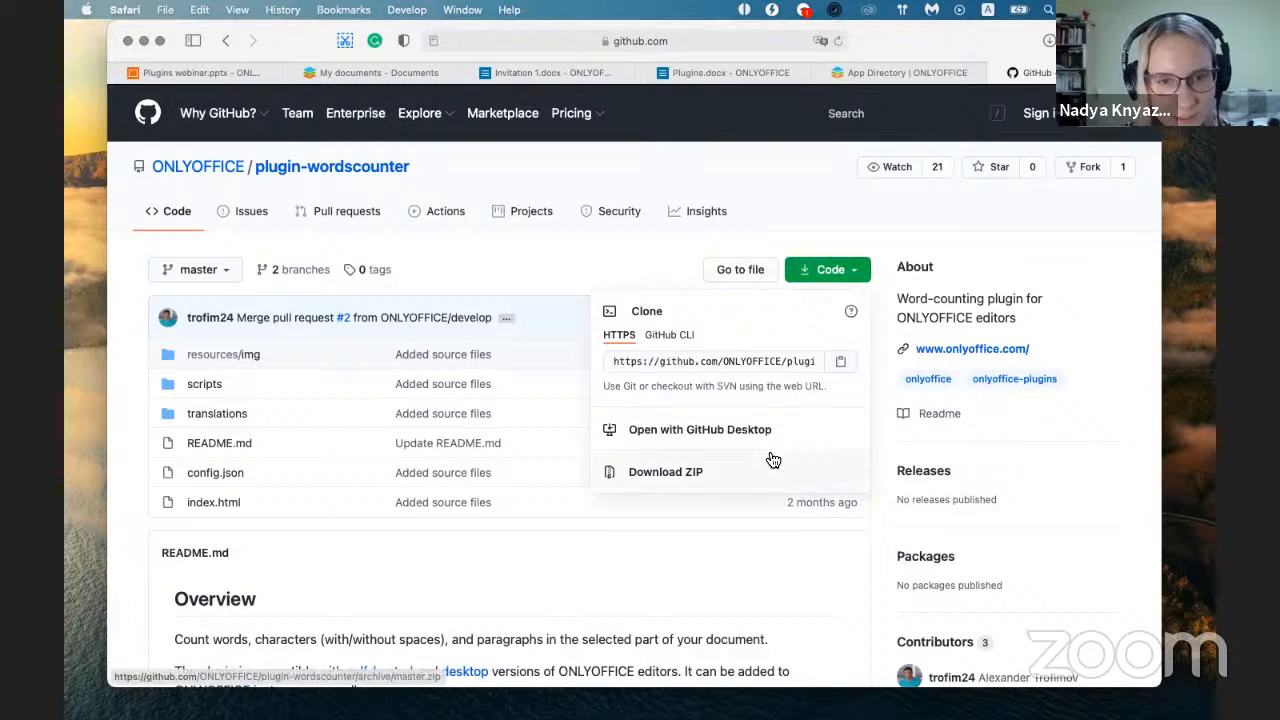
pyautogui.click(677, 473)
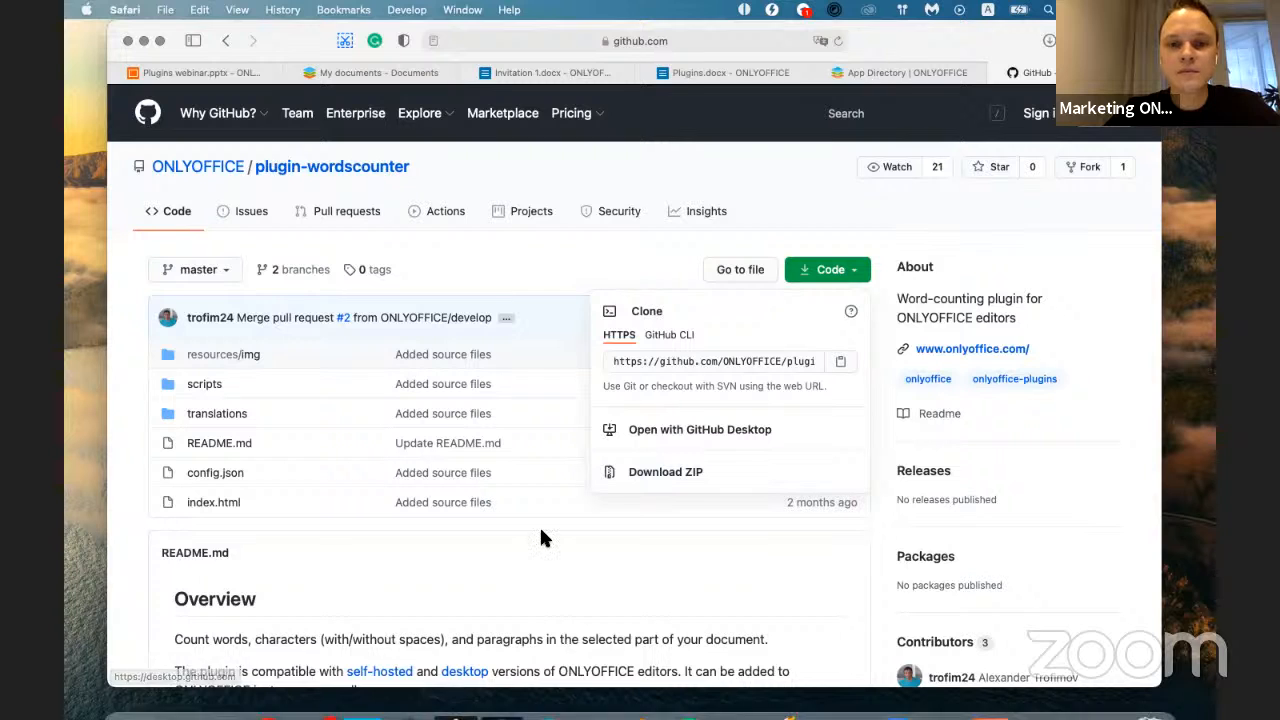
# - Switch to Finder, extract plugin-wordscounter-master.zip in the Downloads 1 folder and open the extracted plugin-wordscounter-master folder
pyautogui.moveTo(175, 700)
pyautogui.click(130, 690)
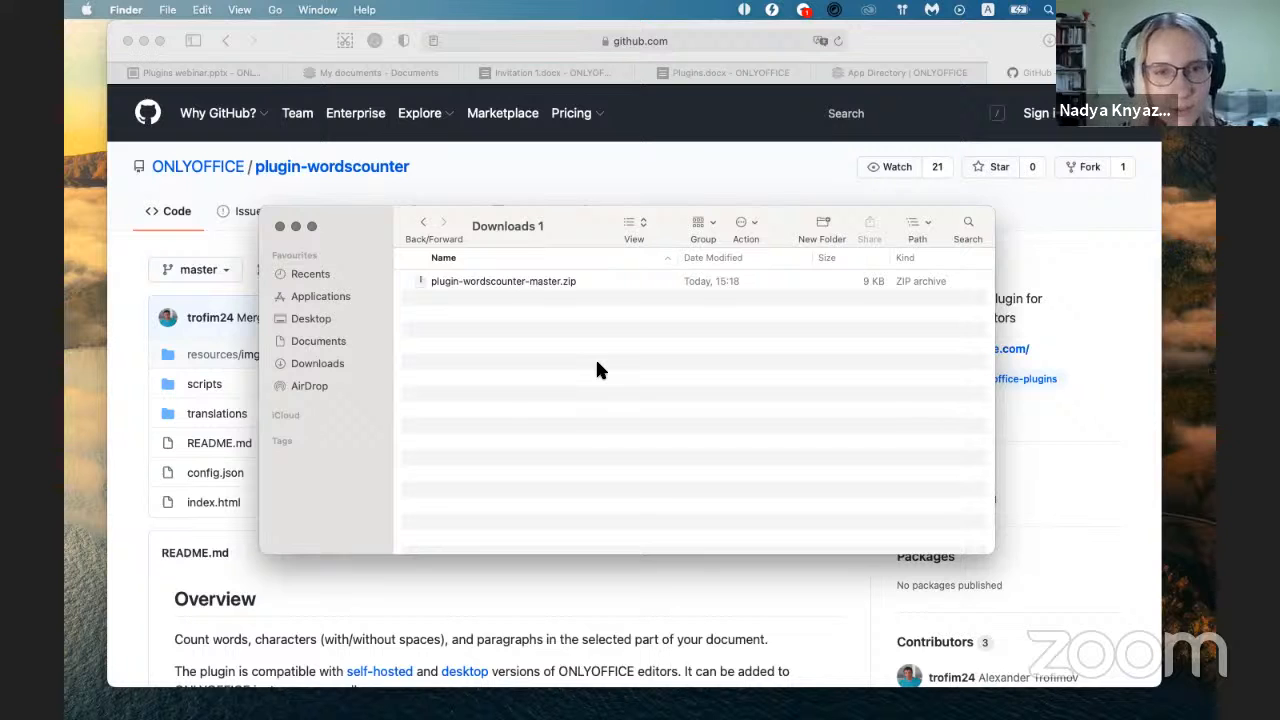
pyautogui.click(525, 281)
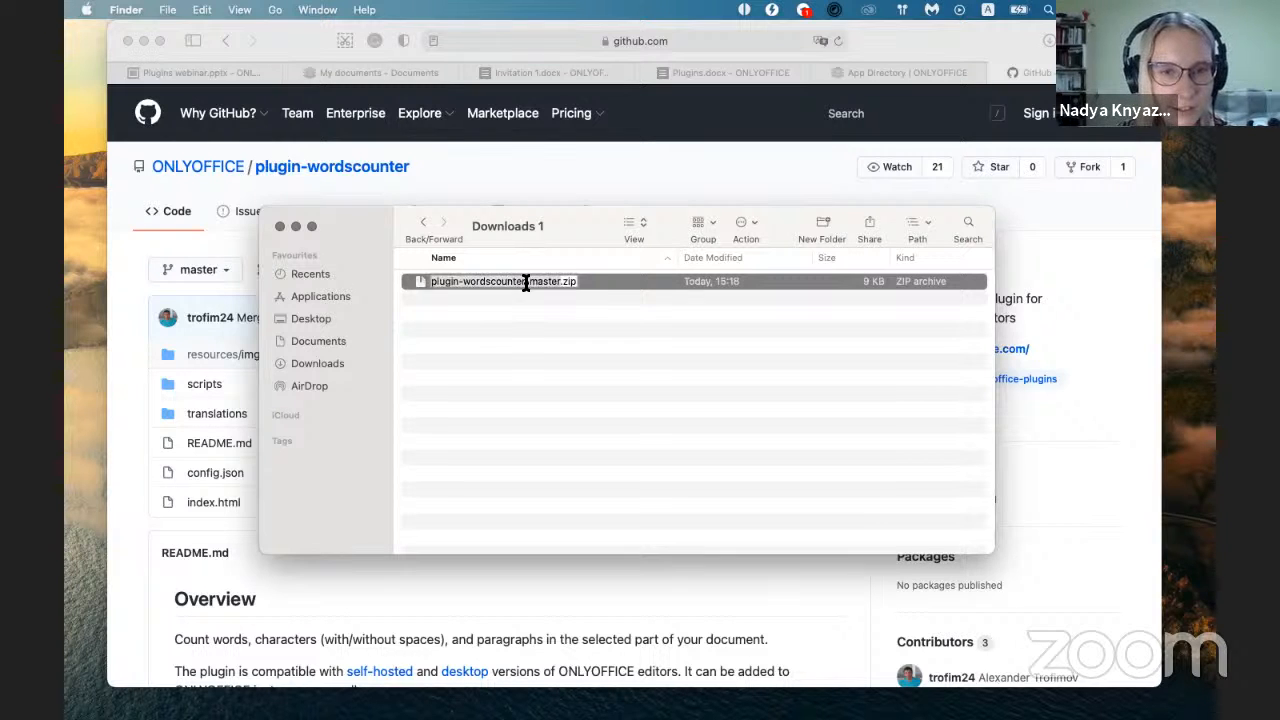
pyautogui.doubleClick(417, 284)
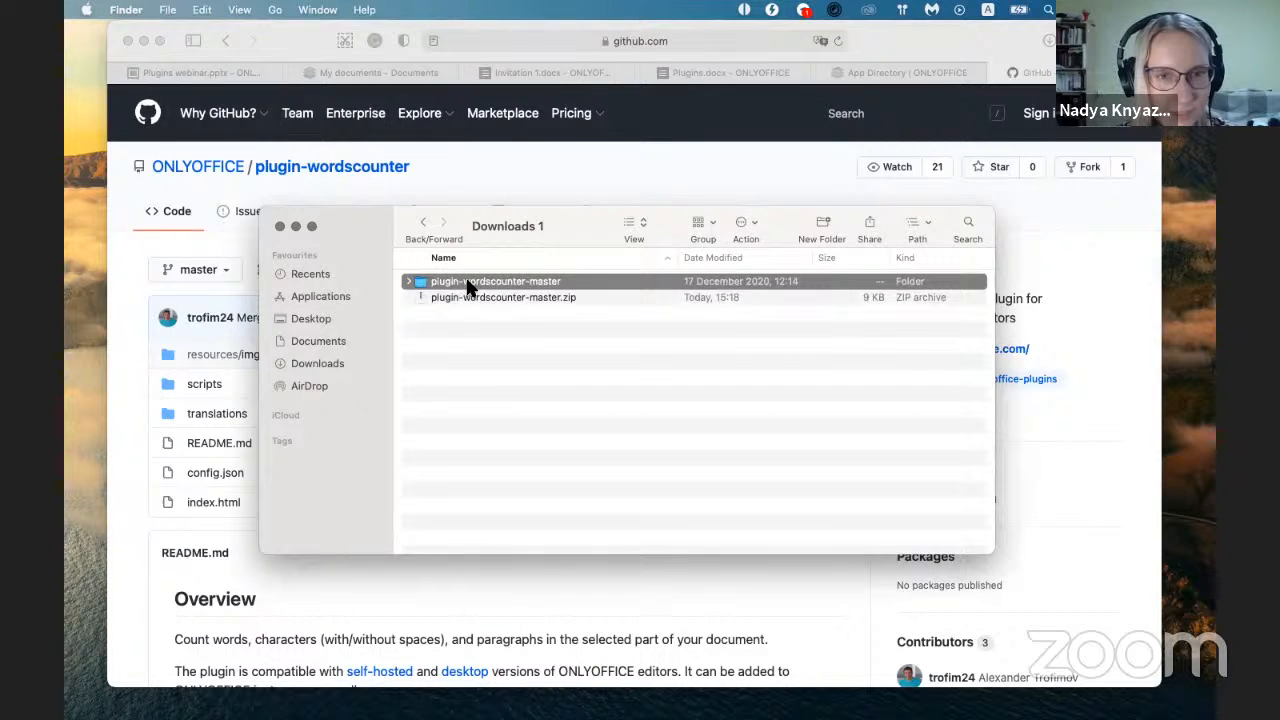
pyautogui.doubleClick(470, 284)
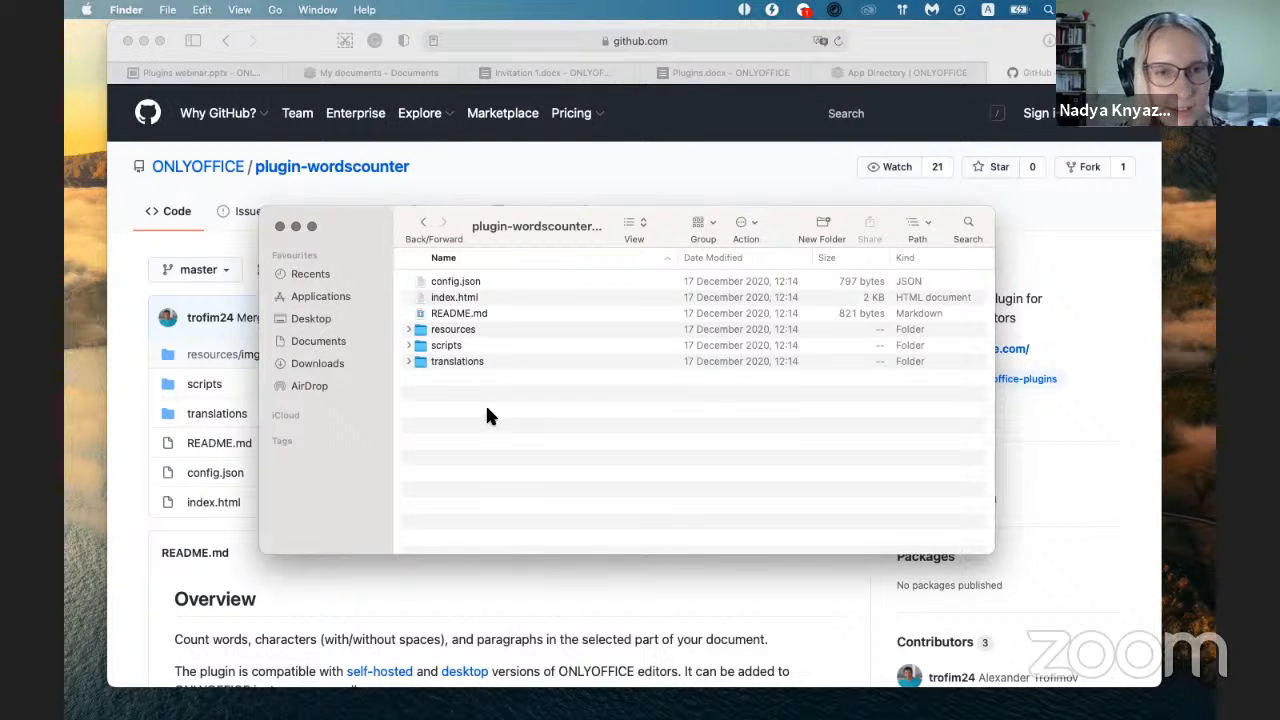
# - Compress all files and folders inside plugin-wordscounter-master into a single ZIP archive
pyautogui.moveTo(486, 414); pyautogui.dragTo(456, 287)
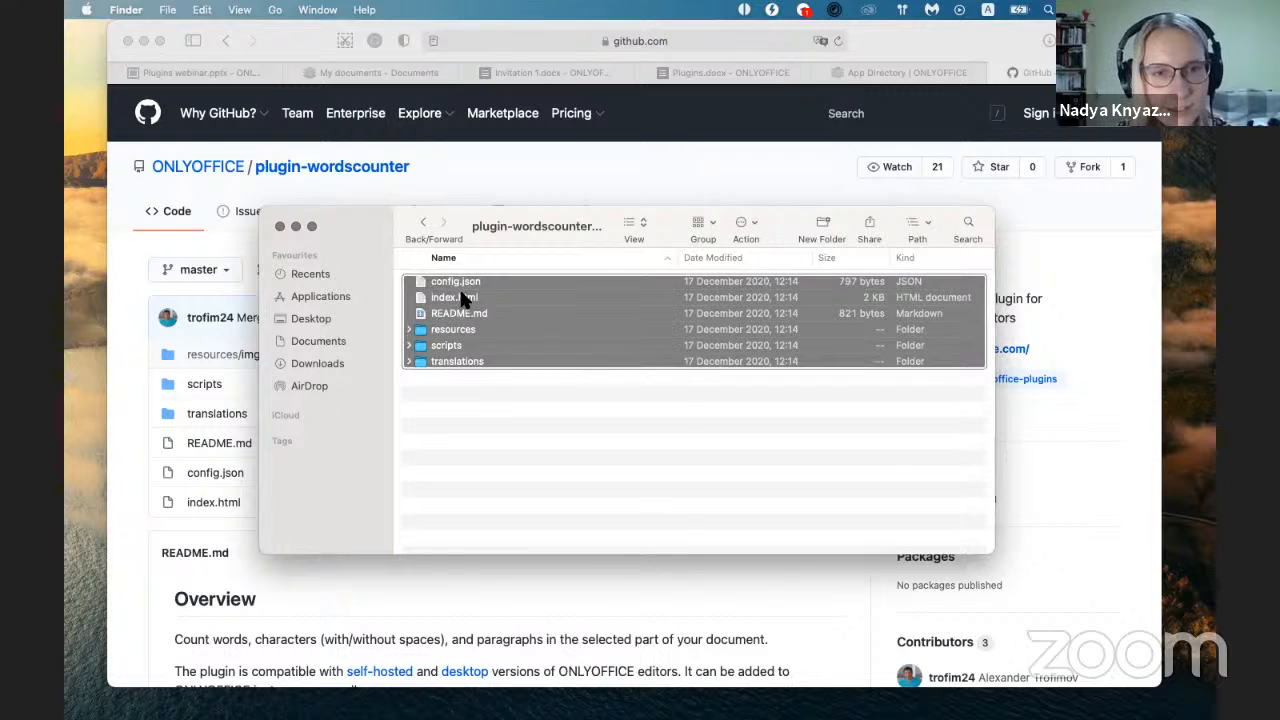
pyautogui.rightClick(461, 292)
pyautogui.click(519, 426)
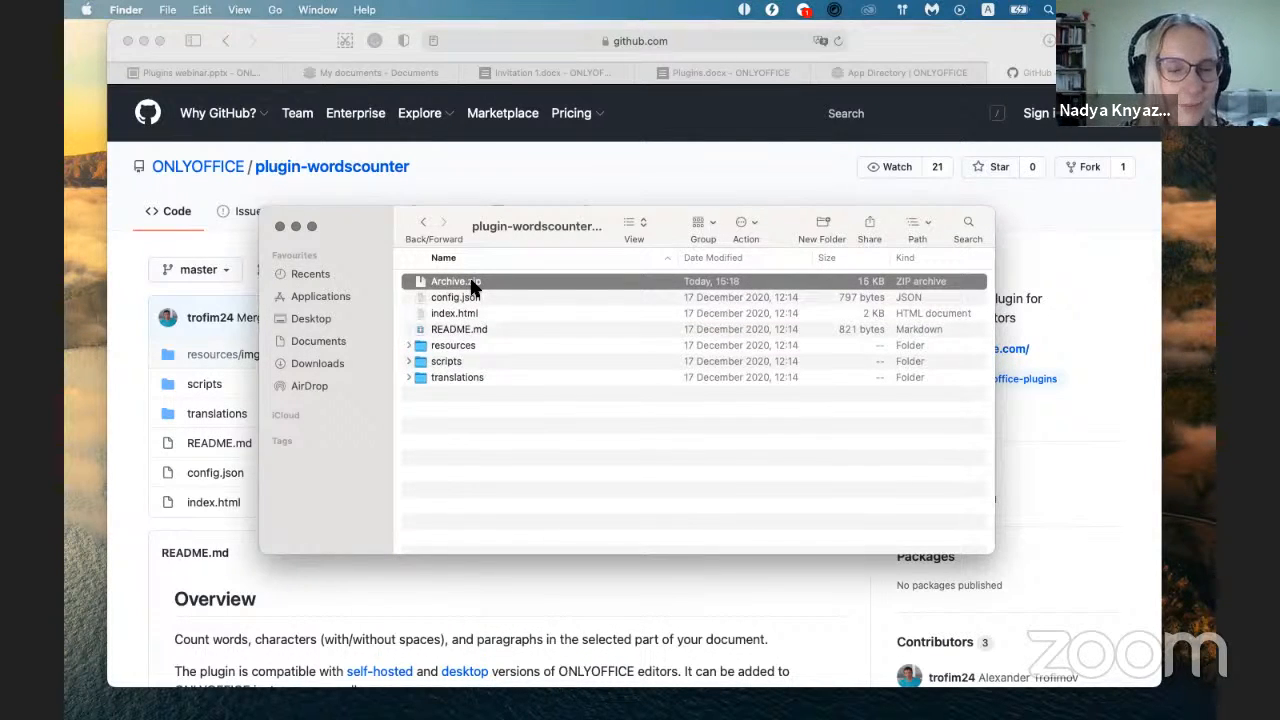
# - Rename the new archive to wordcounter.plugin and accept the change of extension from .zip to .plugin
pyautogui.click(468, 284)
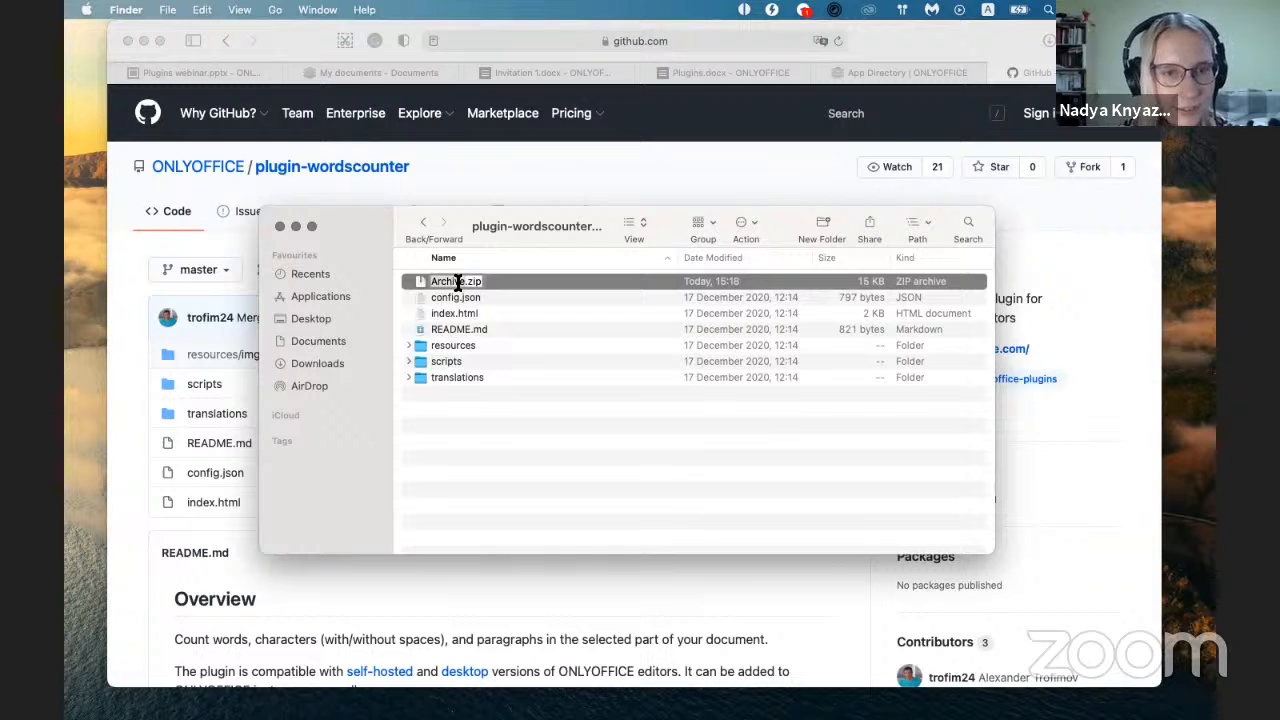
pyautogui.write('wordcoun')
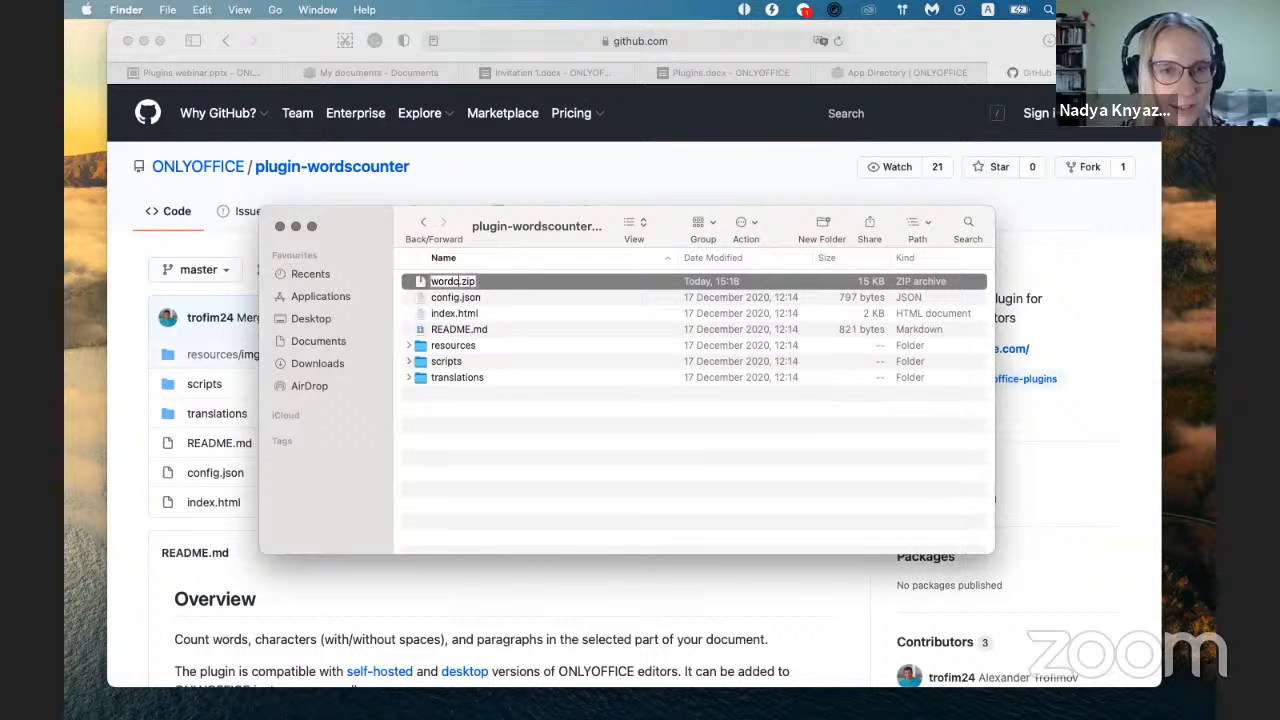
pyautogui.write('ter')
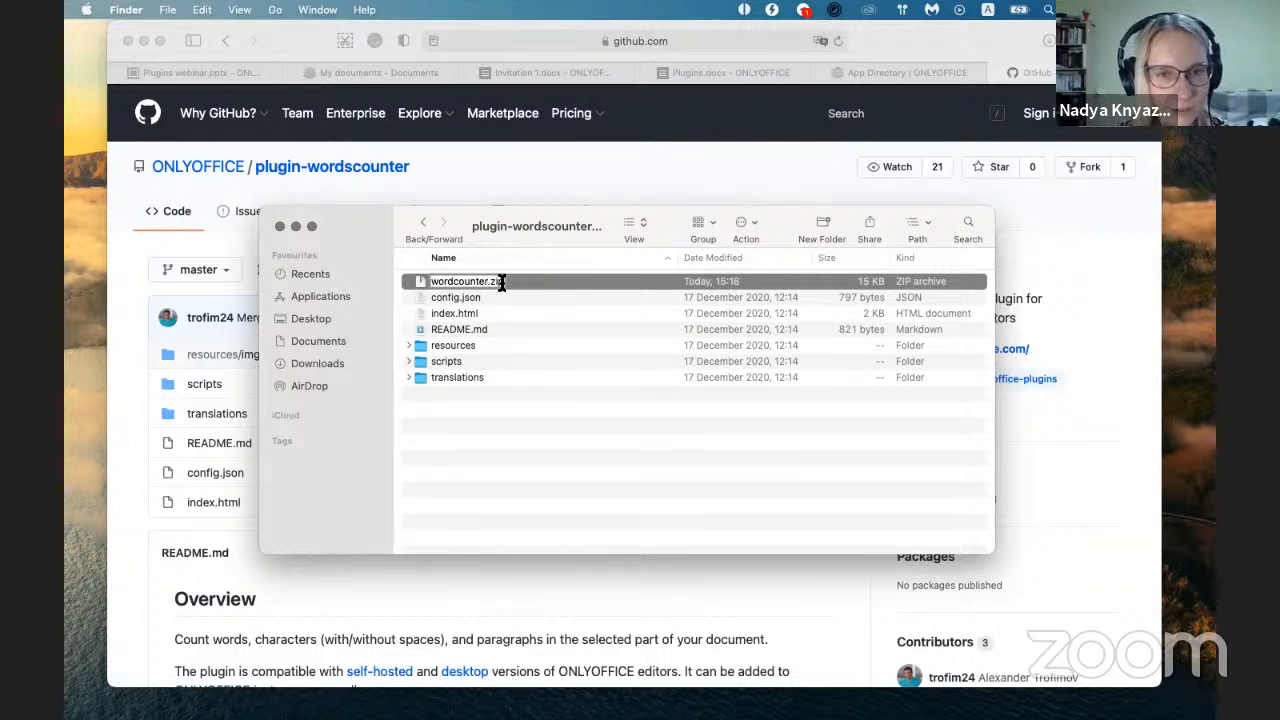
pyautogui.press('BackSpace')
pyautogui.press('BackSpace')
pyautogui.press('BackSpace')
pyautogui.write('plugin')
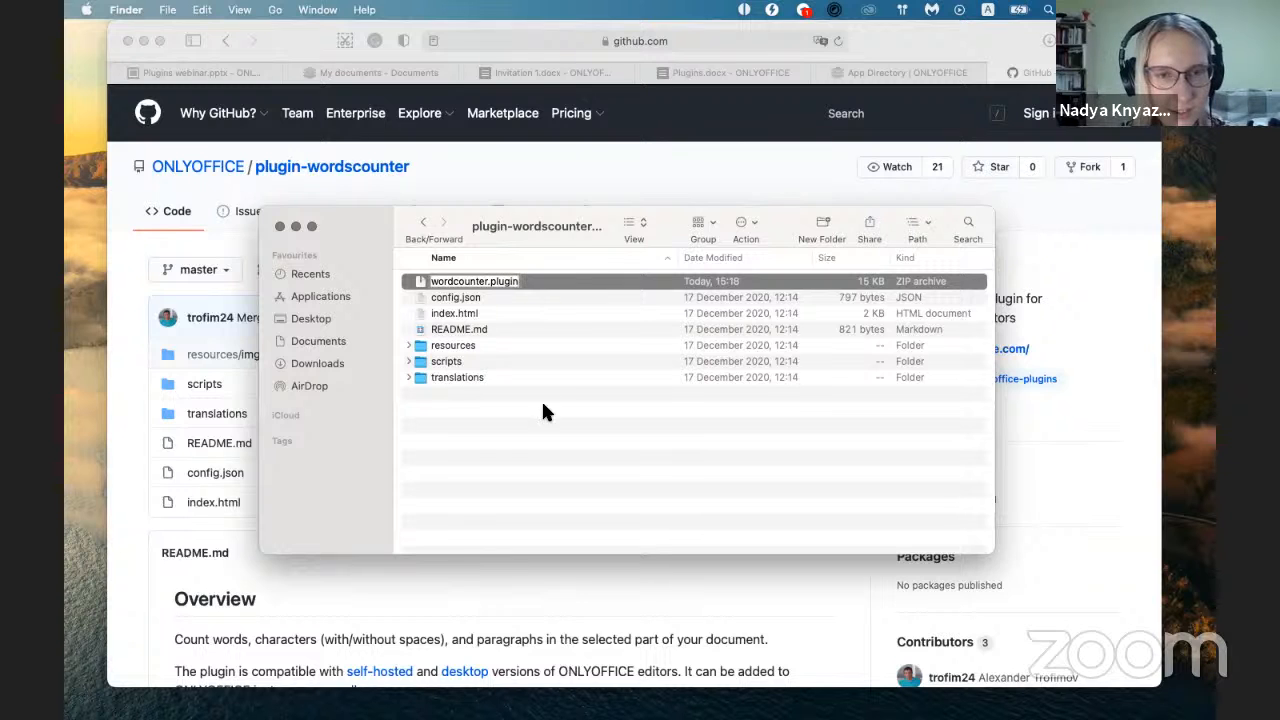
pyautogui.press('Return')
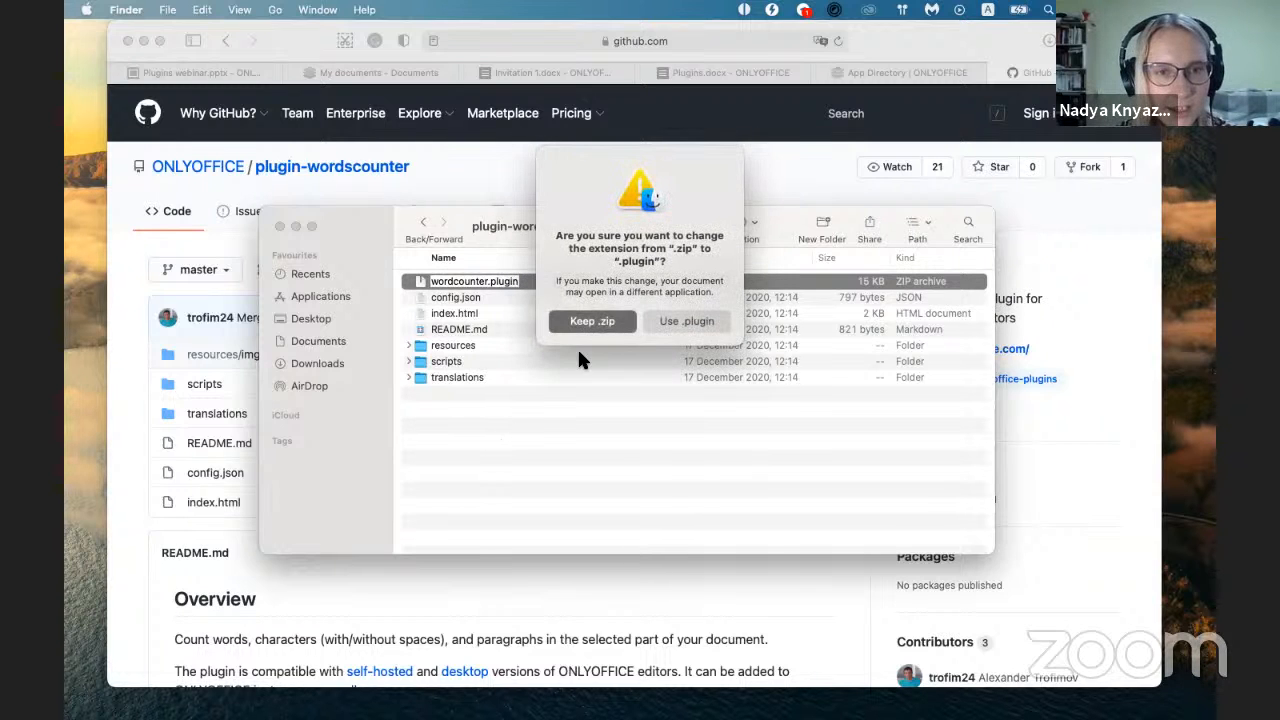
pyautogui.click(680, 324)
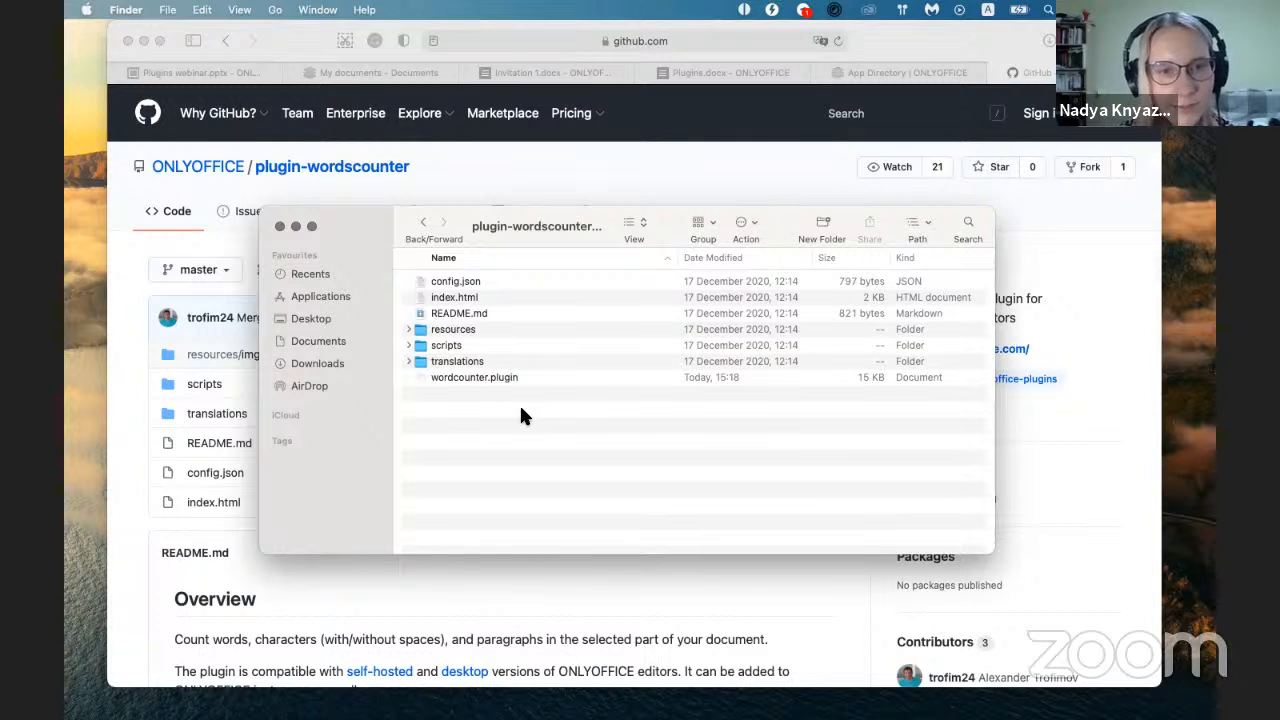
# - Copy the wordcounter.plugin file into the Downloads 1 folder
pyautogui.rightClick(501, 378)
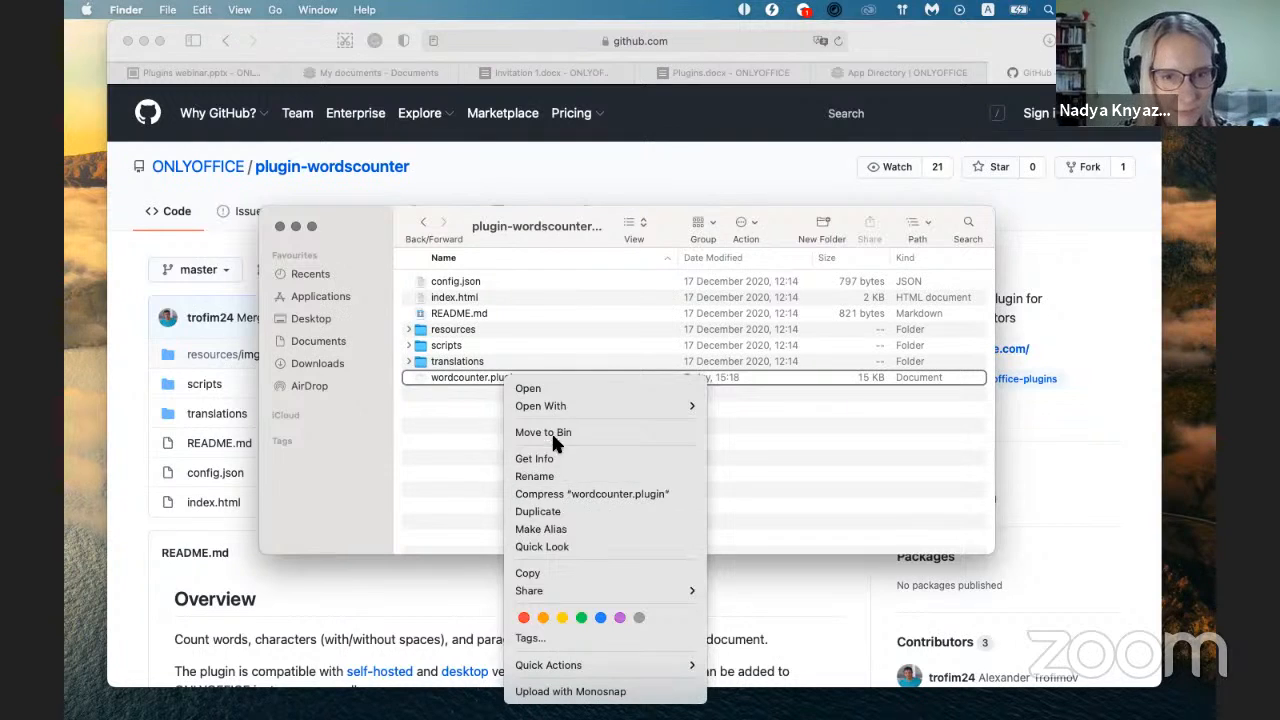
pyautogui.click(529, 573)
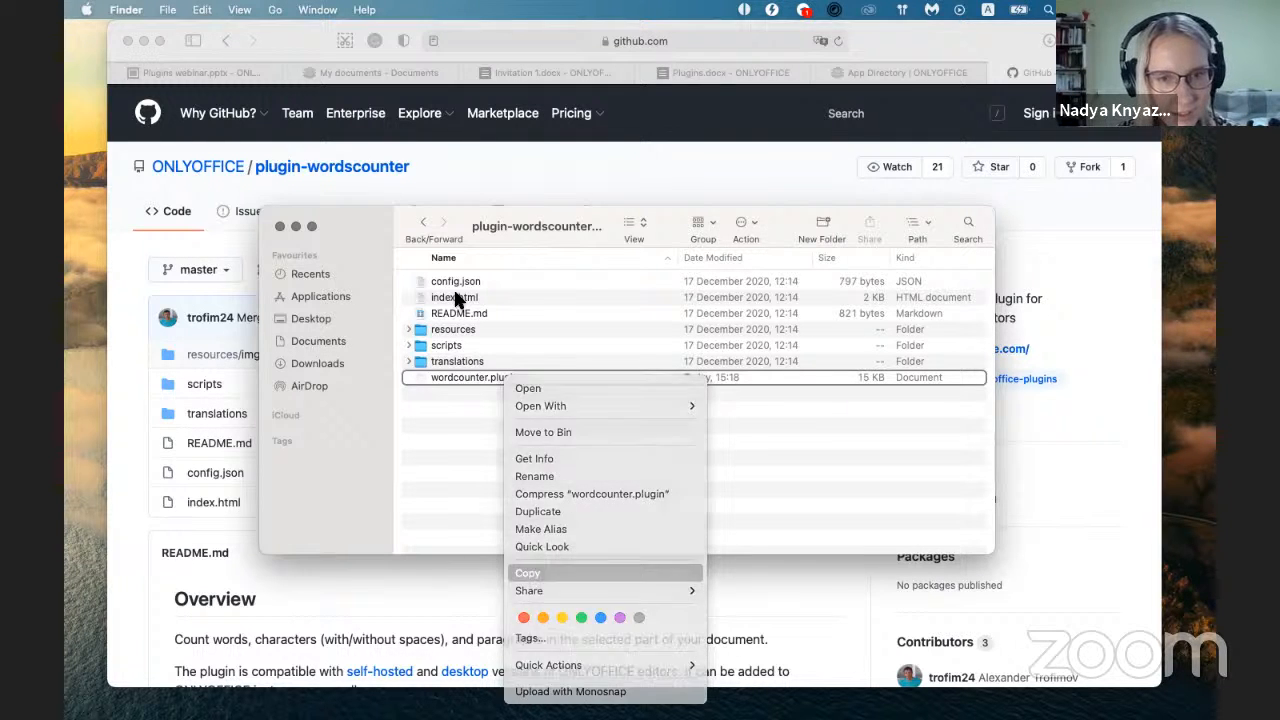
pyautogui.click(425, 223)
pyautogui.click(425, 223)
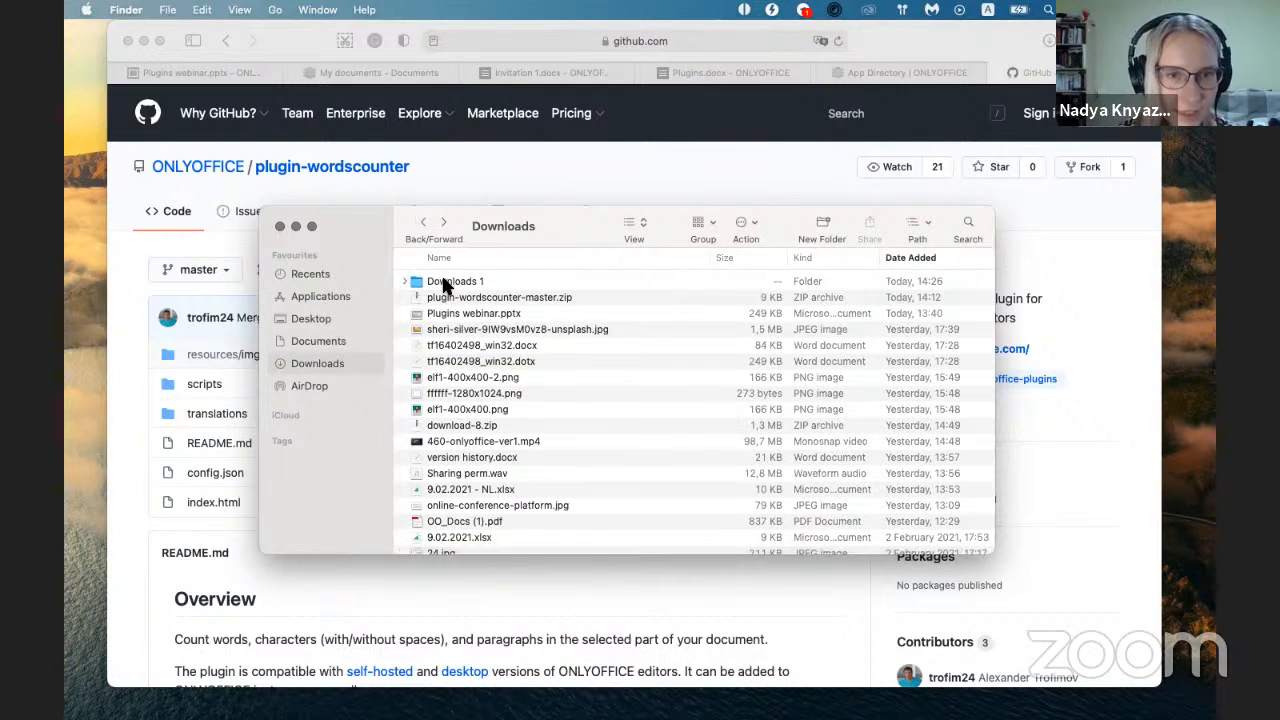
pyautogui.doubleClick(446, 283)
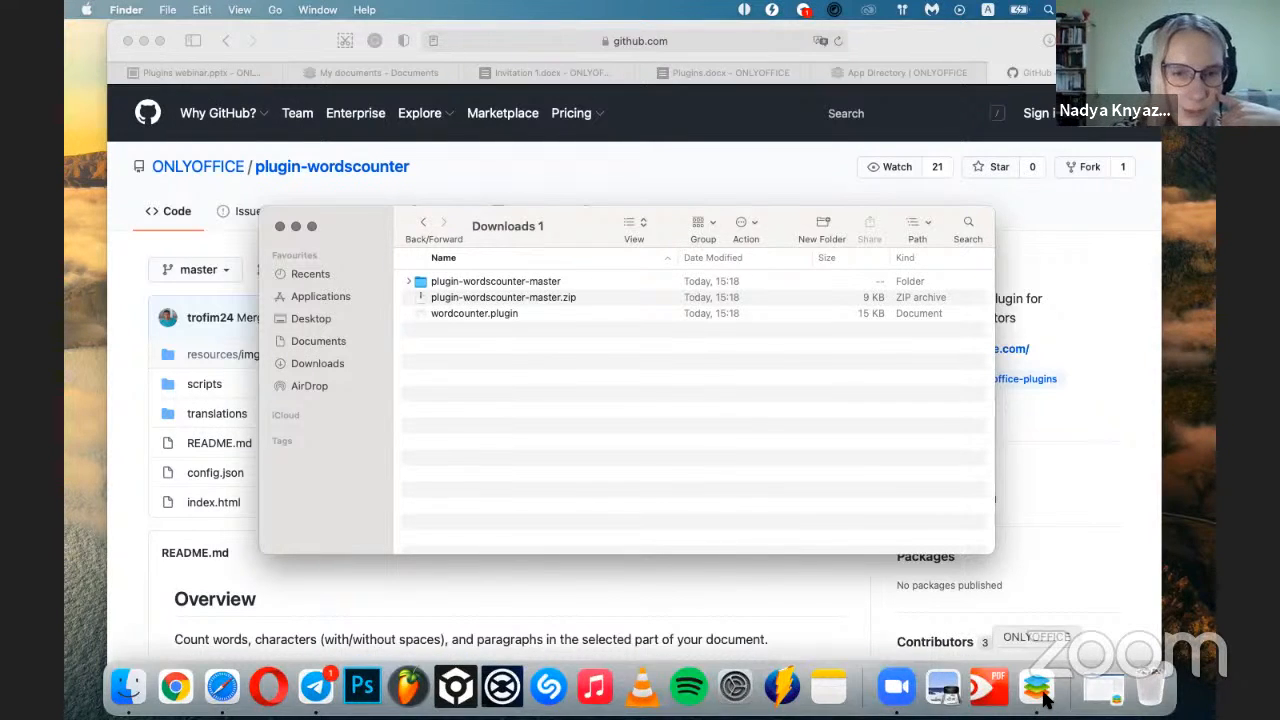
# - Switch to ONLYOFFICE and add wordcounter.plugin from the Downloads 1 folder through the plugin settings
pyautogui.click(1062, 690)
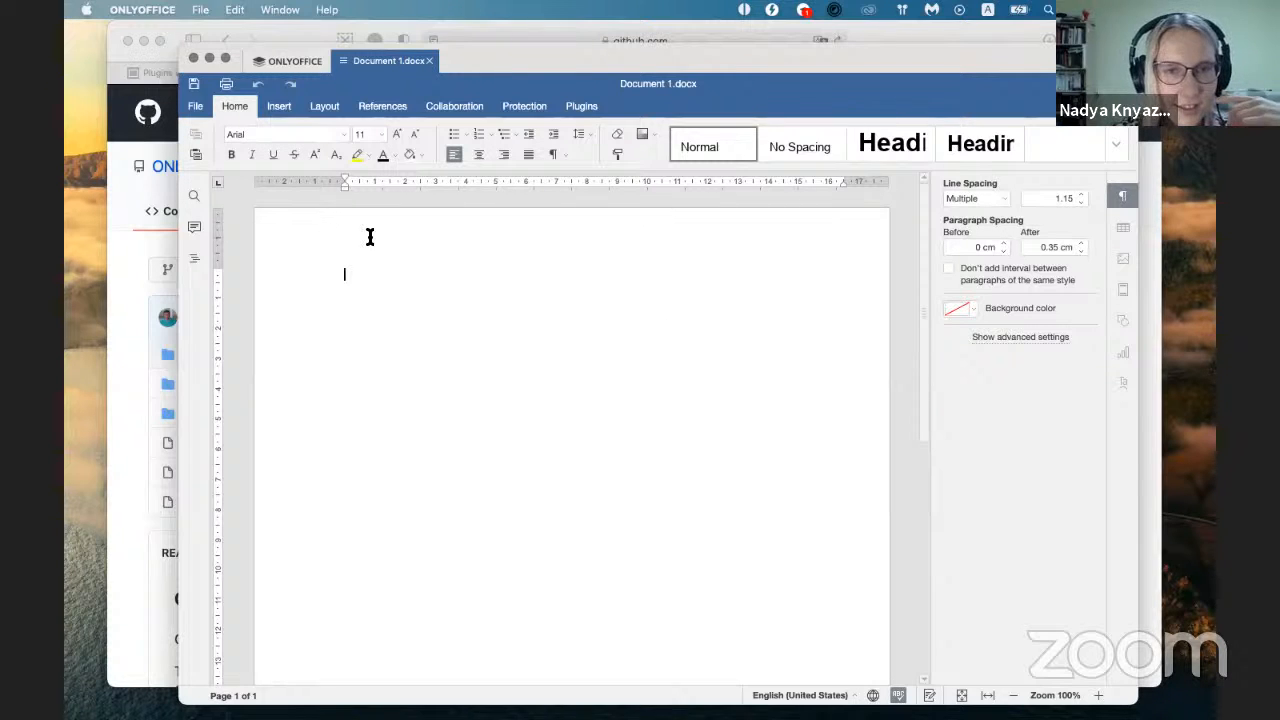
pyautogui.click(583, 108)
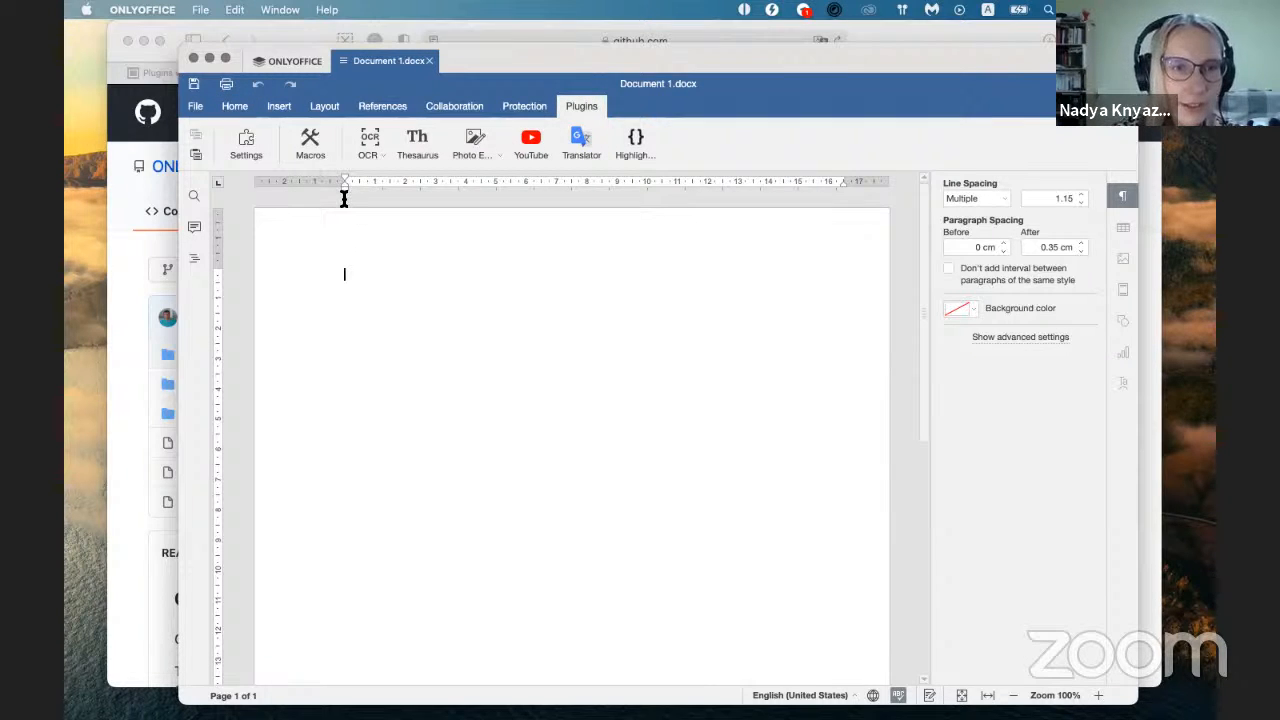
pyautogui.click(252, 152)
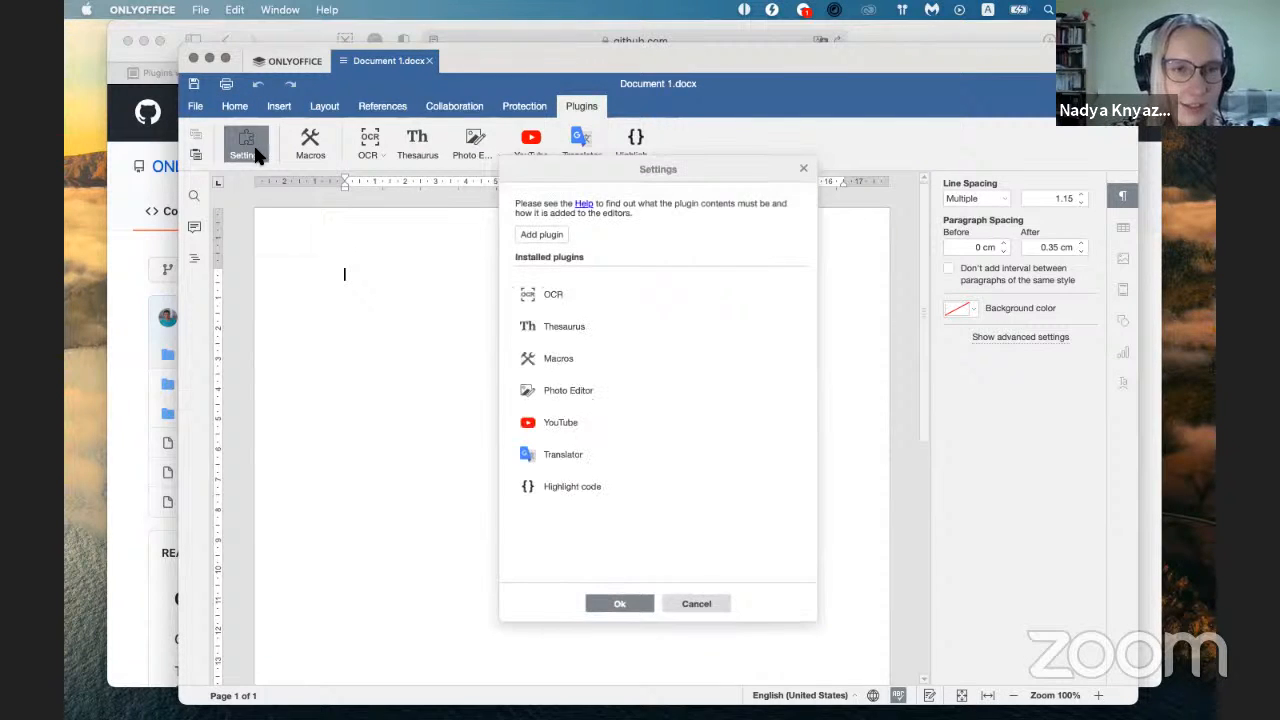
pyautogui.click(549, 236)
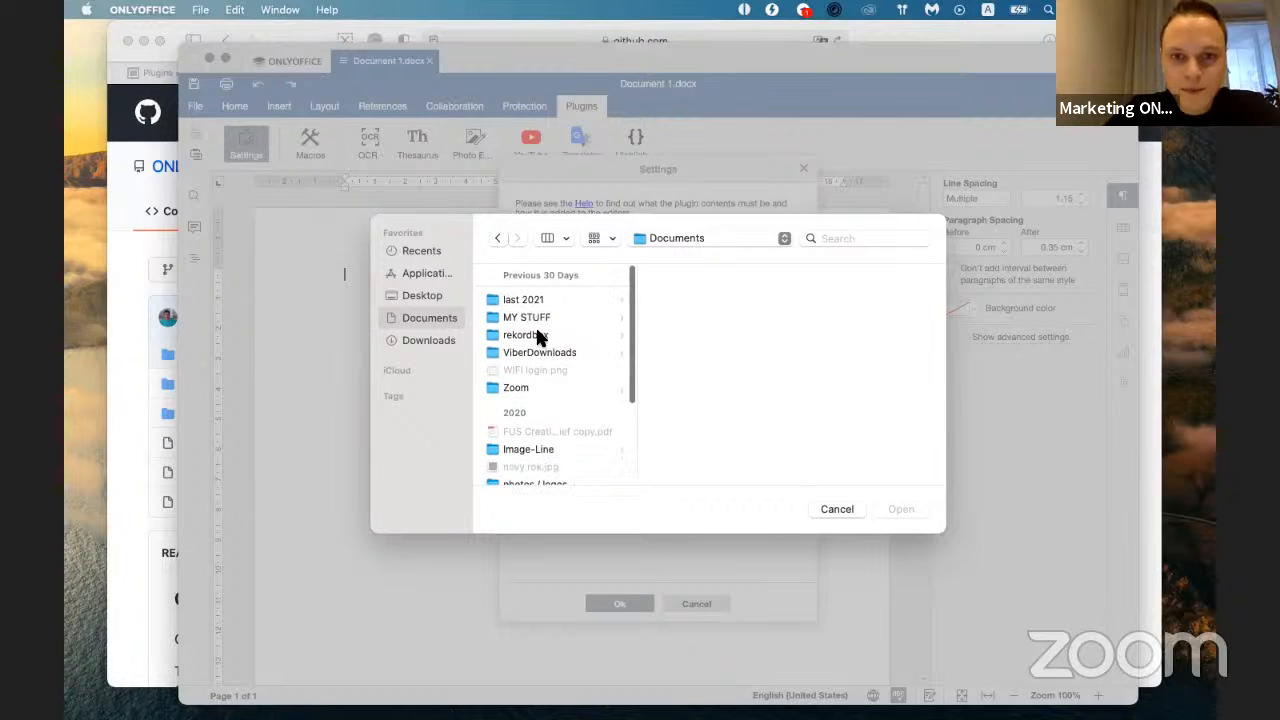
pyautogui.click(427, 340)
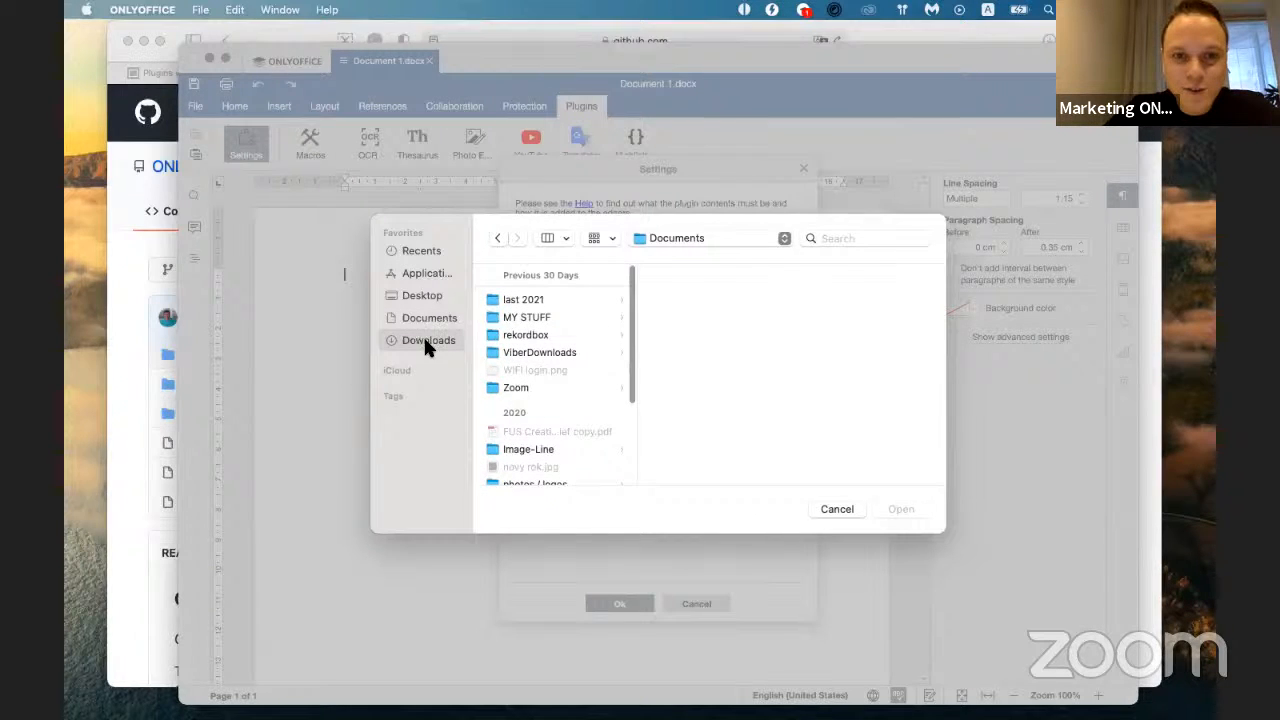
pyautogui.click(541, 300)
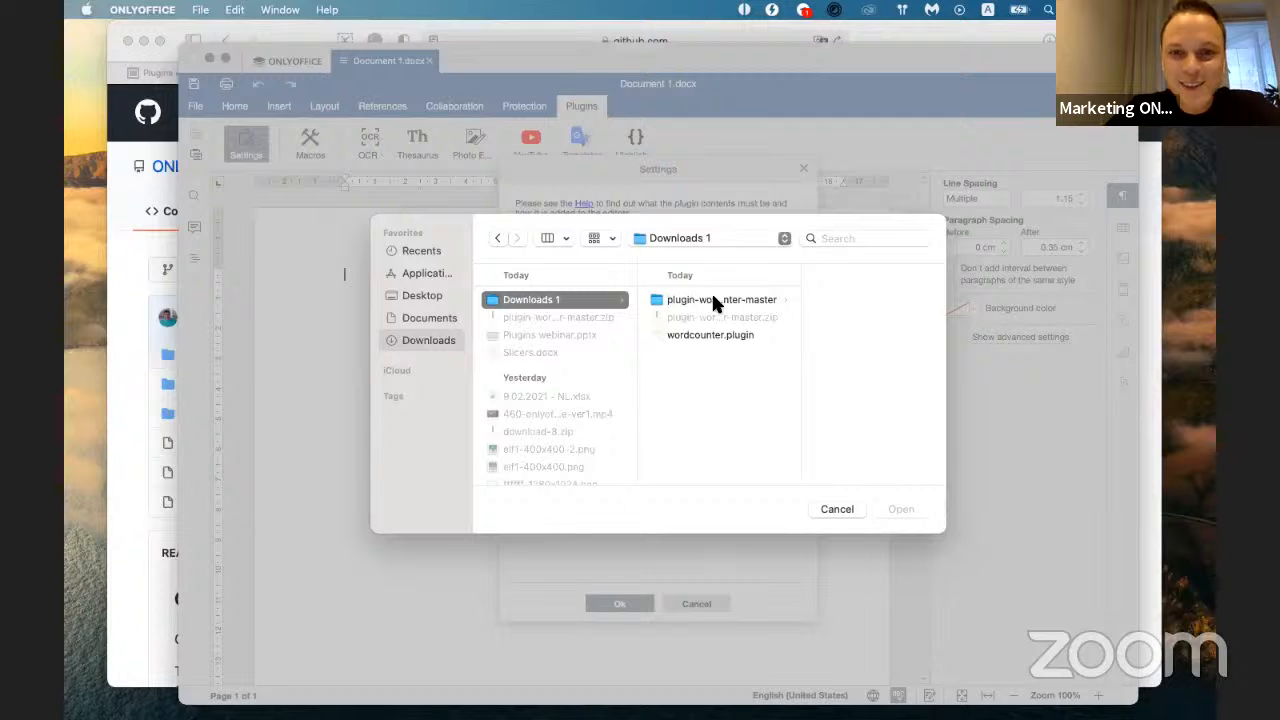
pyautogui.click(712, 336)
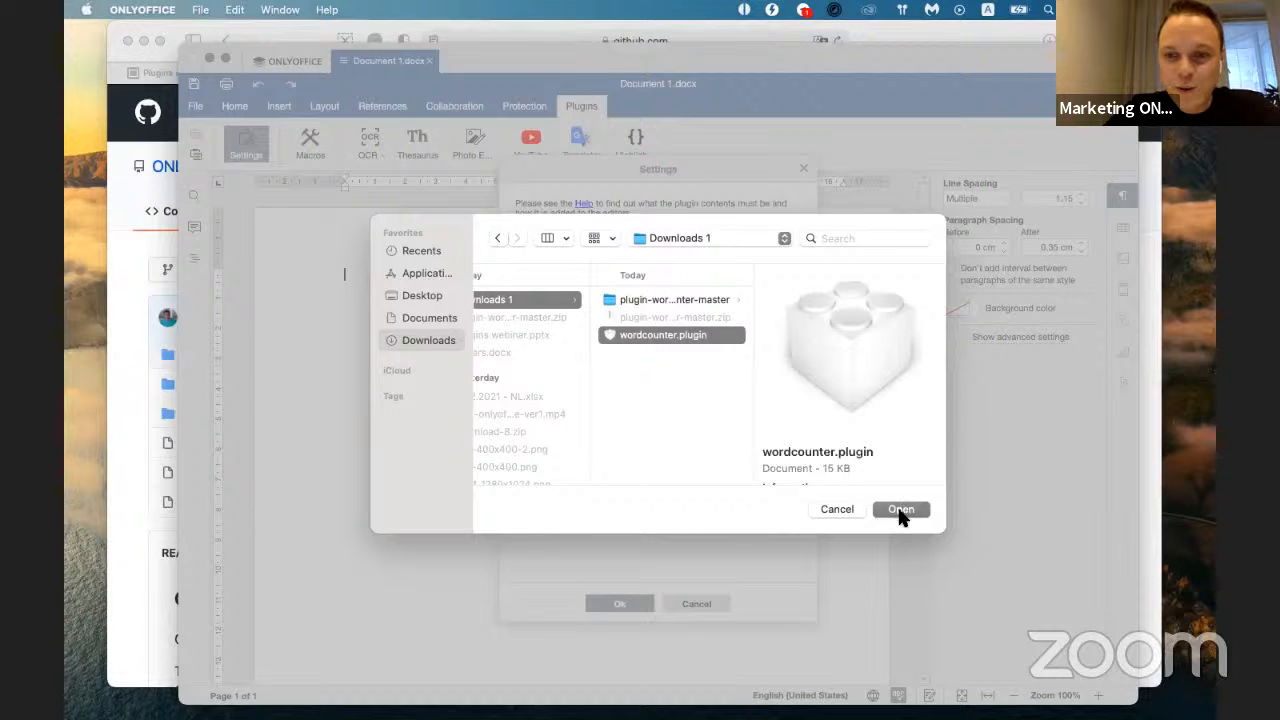
pyautogui.click(901, 511)
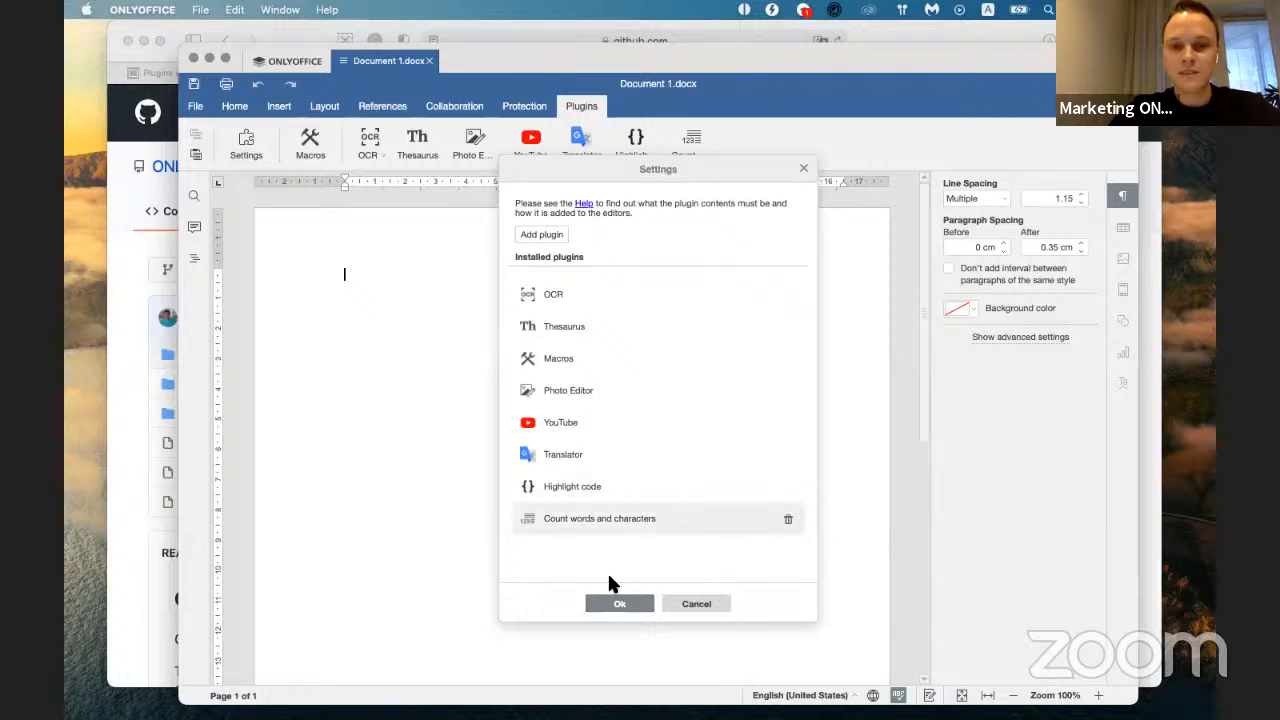
pyautogui.click(617, 605)
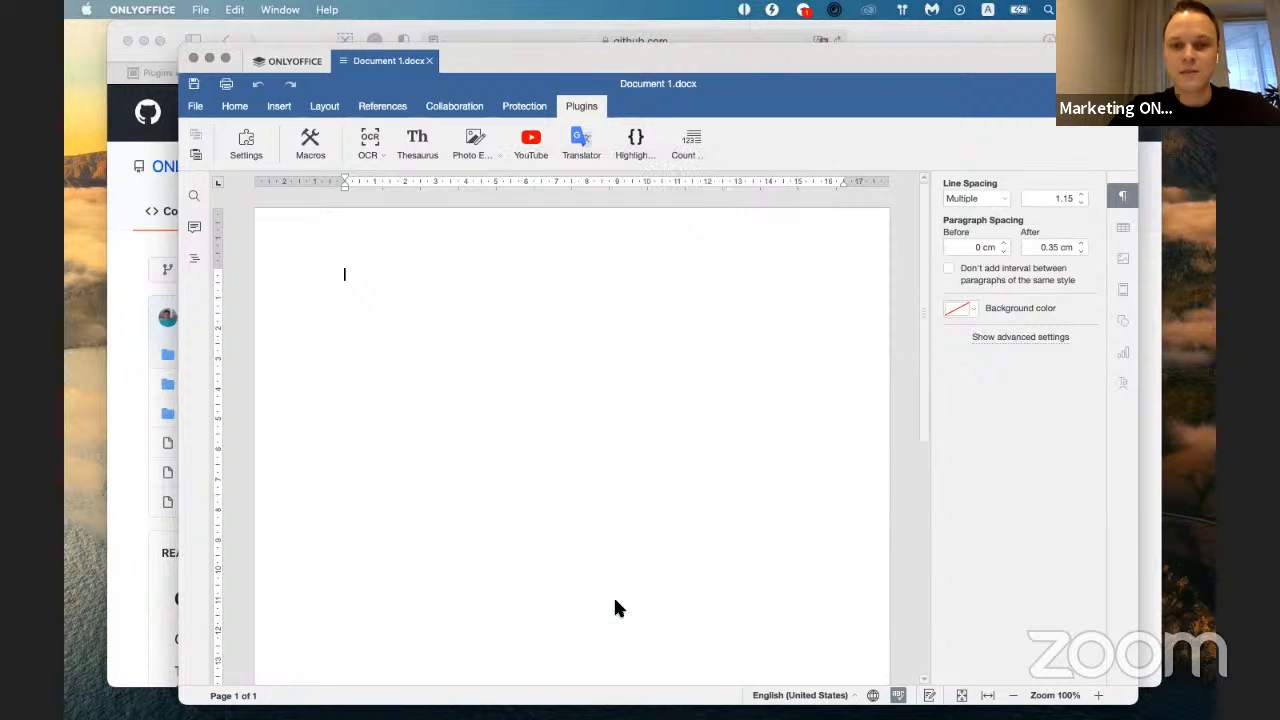
# - Start the Count words and characters plugin, write HELLO! in the document and select all the text to count it
pyautogui.click(690, 150)
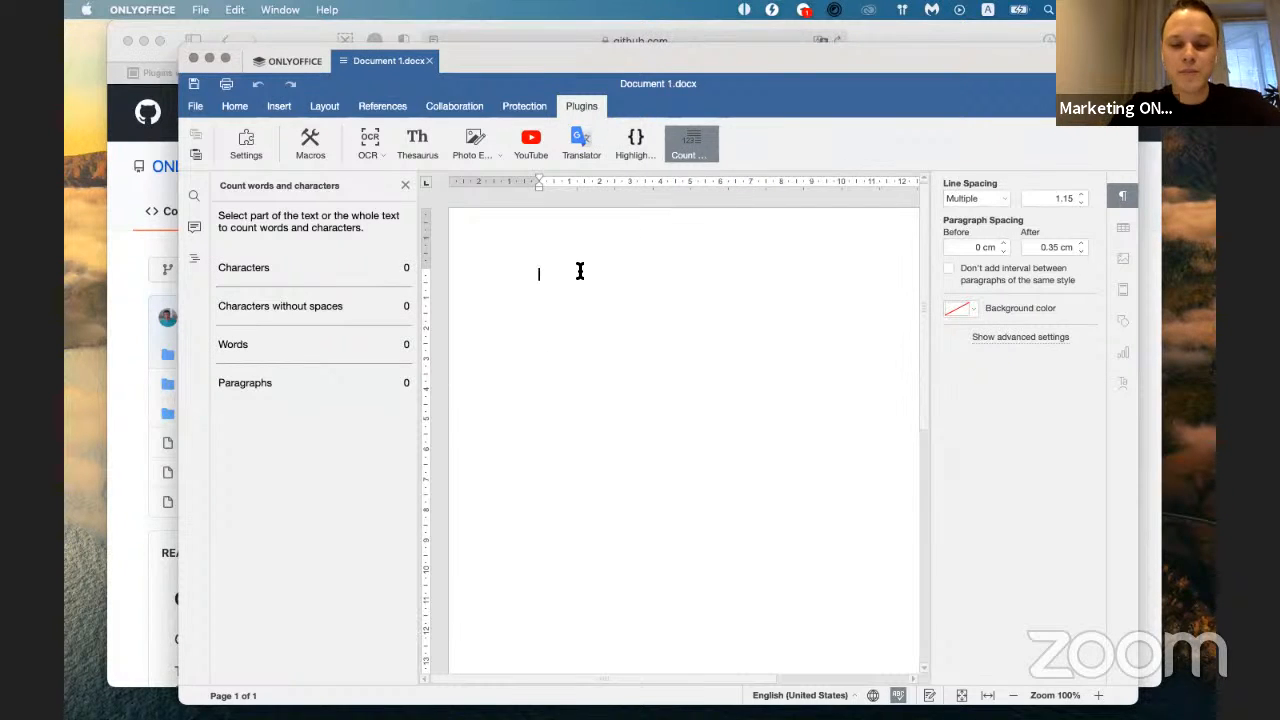
pyautogui.write('HELLO')
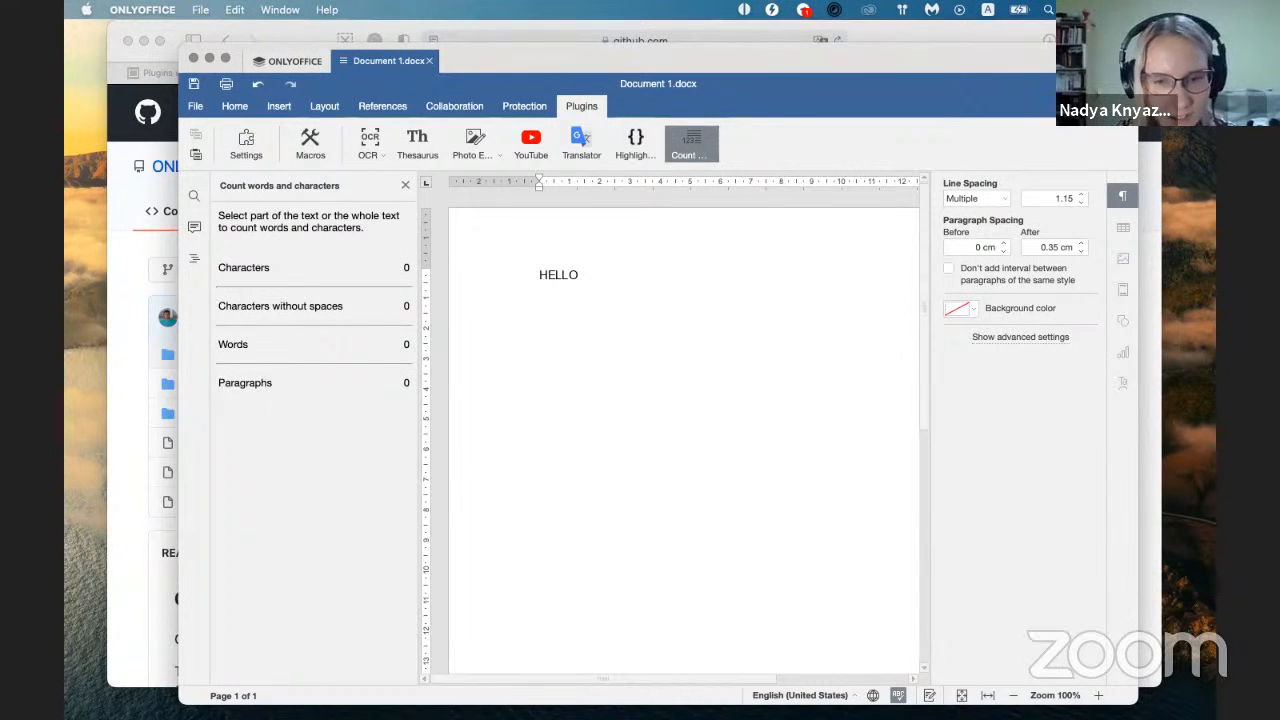
pyautogui.write('!')
pyautogui.press('super+a')
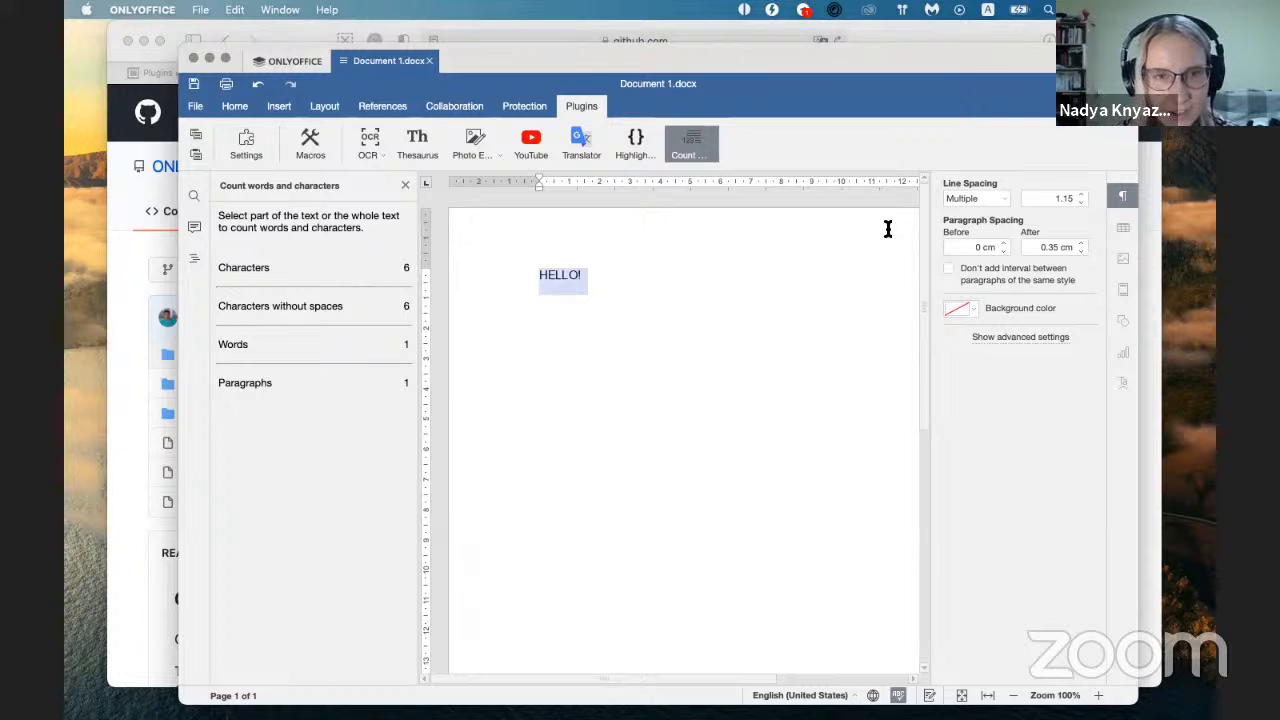
pyautogui.click(696, 291)
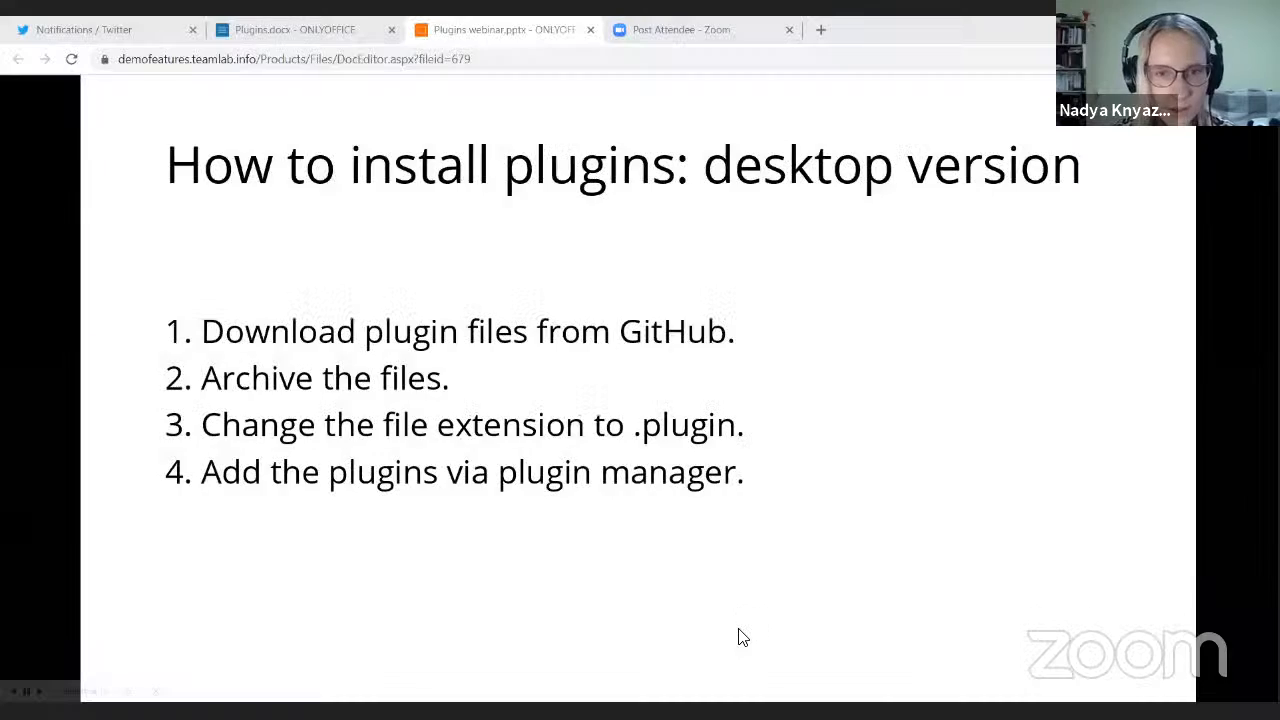
pyautogui.press('Right')
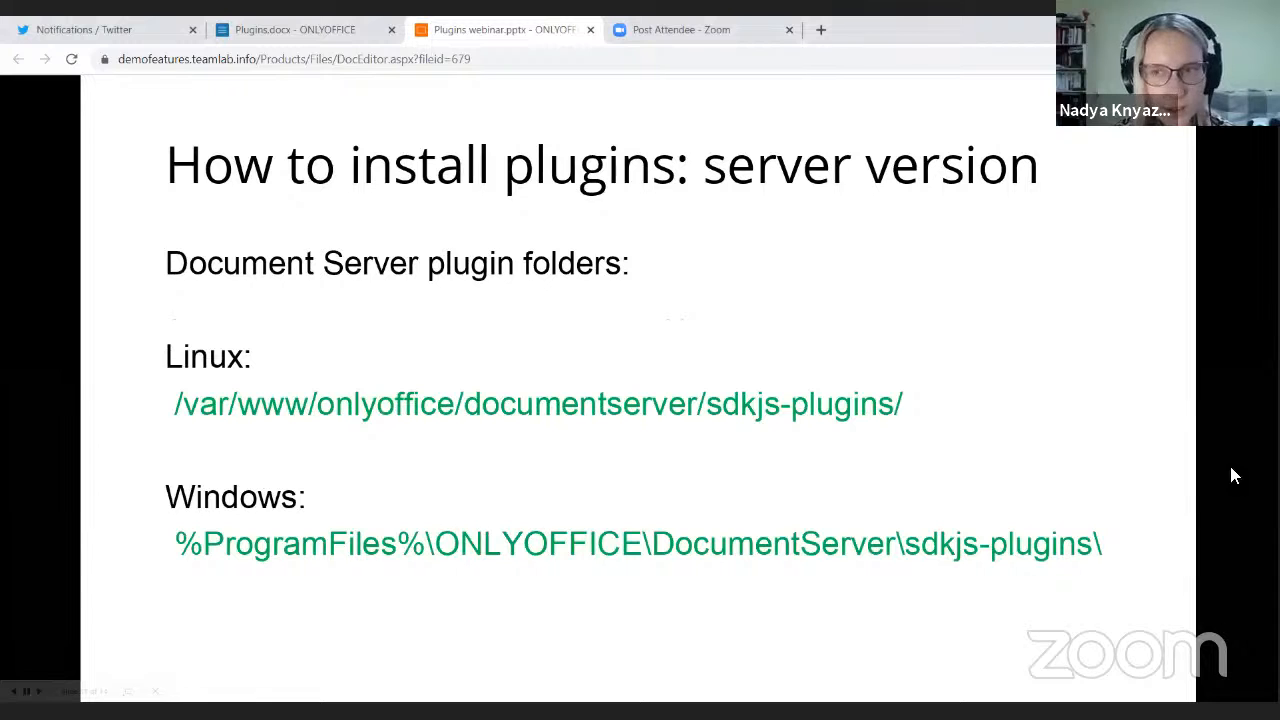